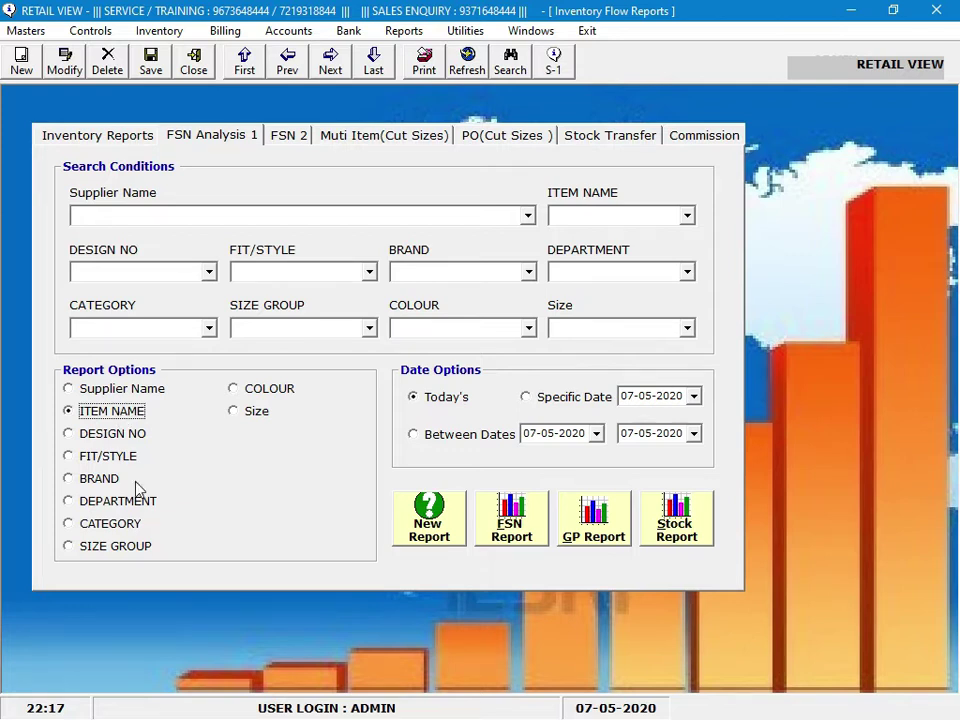
Generate the item-name-wise FSN report for 01-01-2020 to 07-05-2020, then close its preview
left_click(484, 436)
left_click(528, 434)
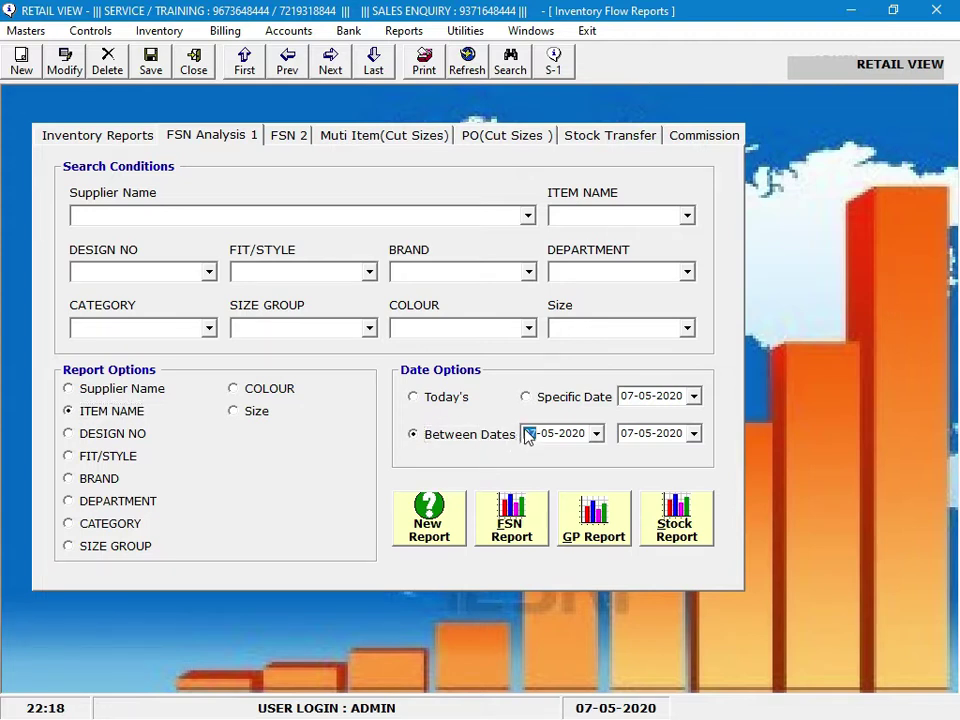
type("01")
key("Right")
left_click(508, 540)
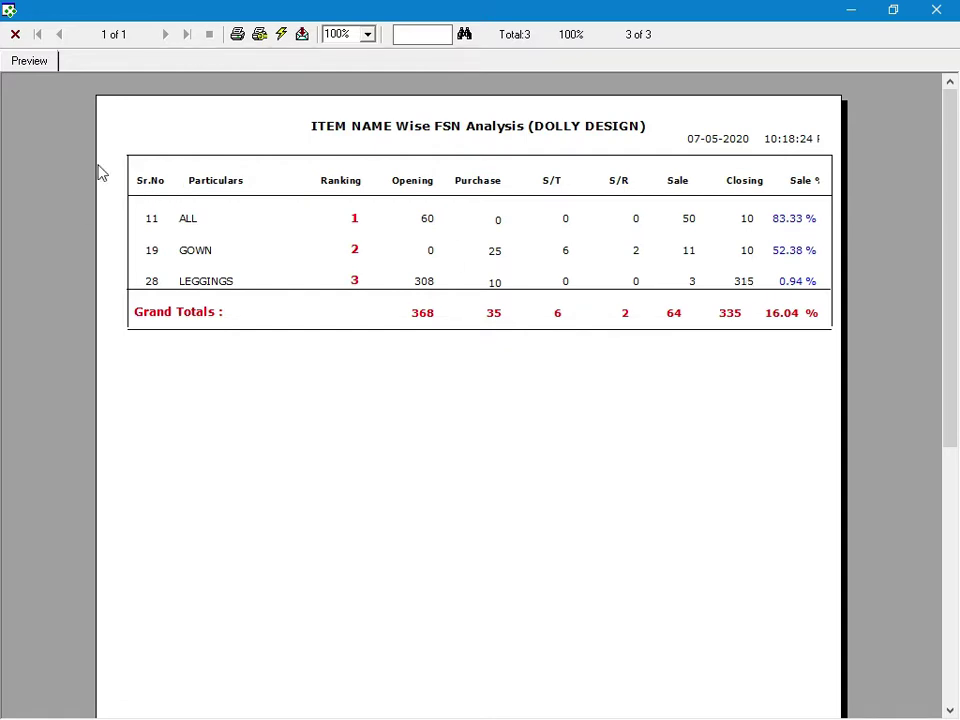
left_click(12, 36)
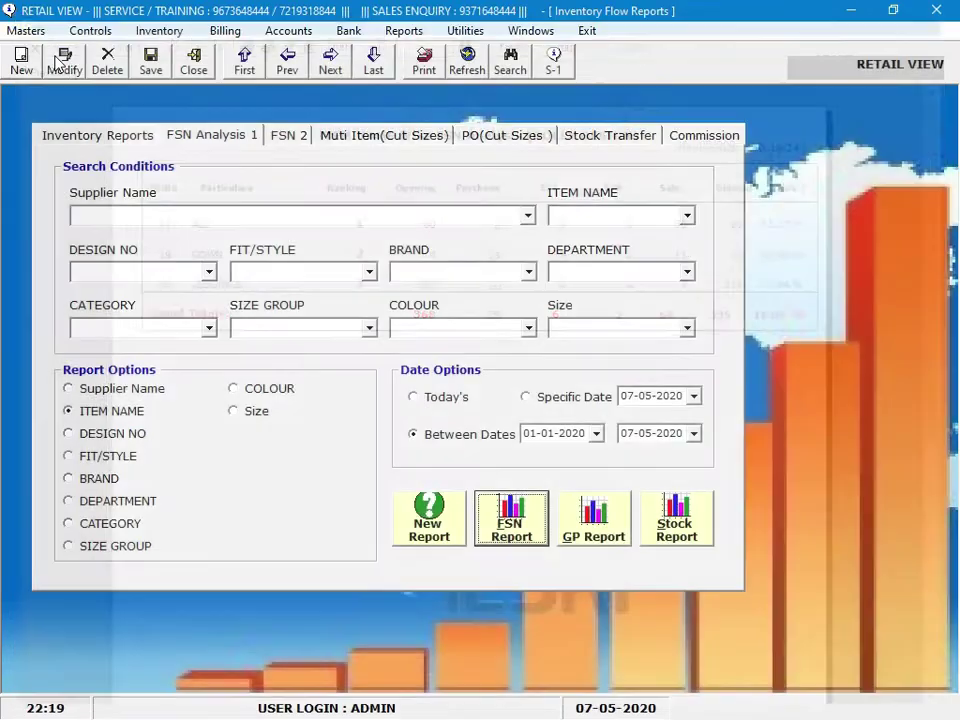
Review the FSN analysis sale percentage ranges and rankings for fast, slow and non moving items in the software's report settings
left_click(100, 30)
left_click(104, 53)
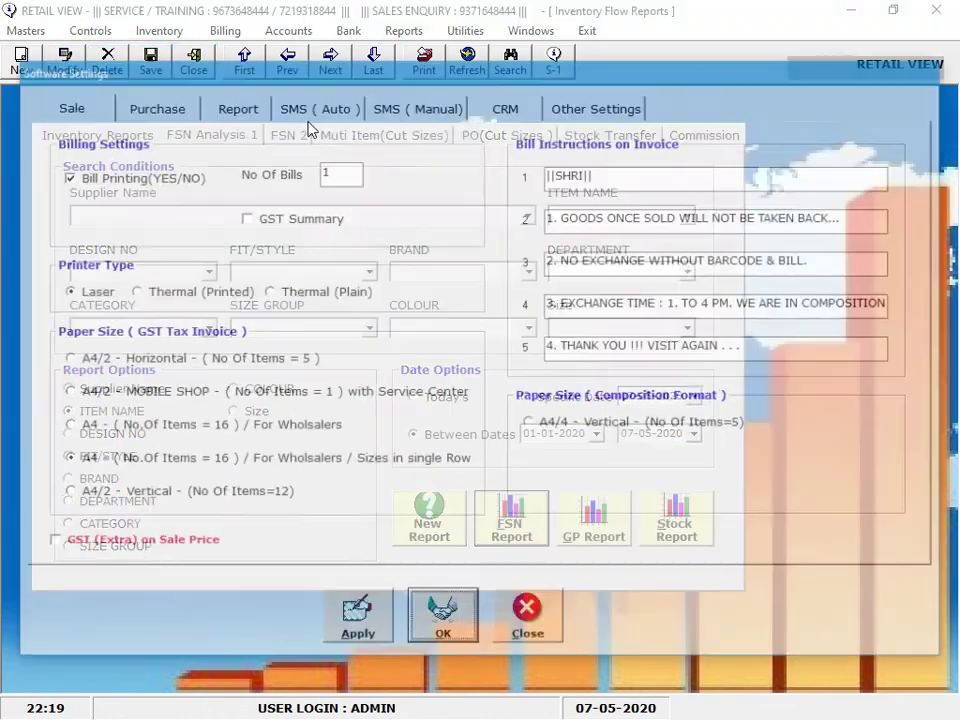
left_click(233, 106)
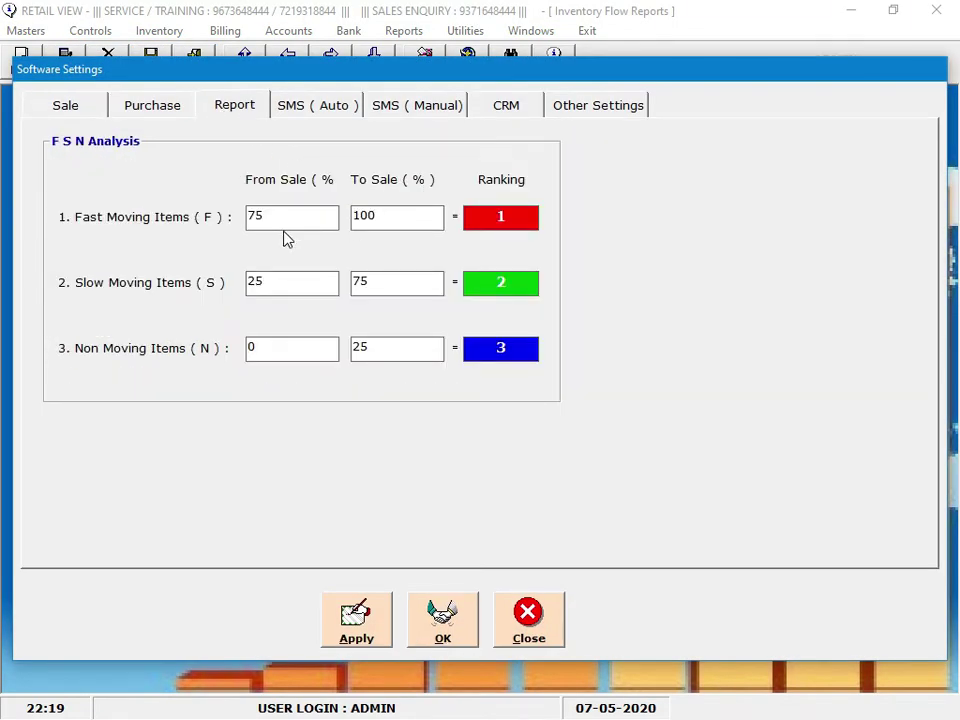
left_click_drag(281, 222, 196, 215)
left_click_drag(407, 231, 276, 239)
left_click_drag(288, 293, 172, 290)
left_click_drag(408, 292, 326, 317)
left_click(269, 351)
left_click_drag(397, 355, 332, 356)
left_click(507, 219)
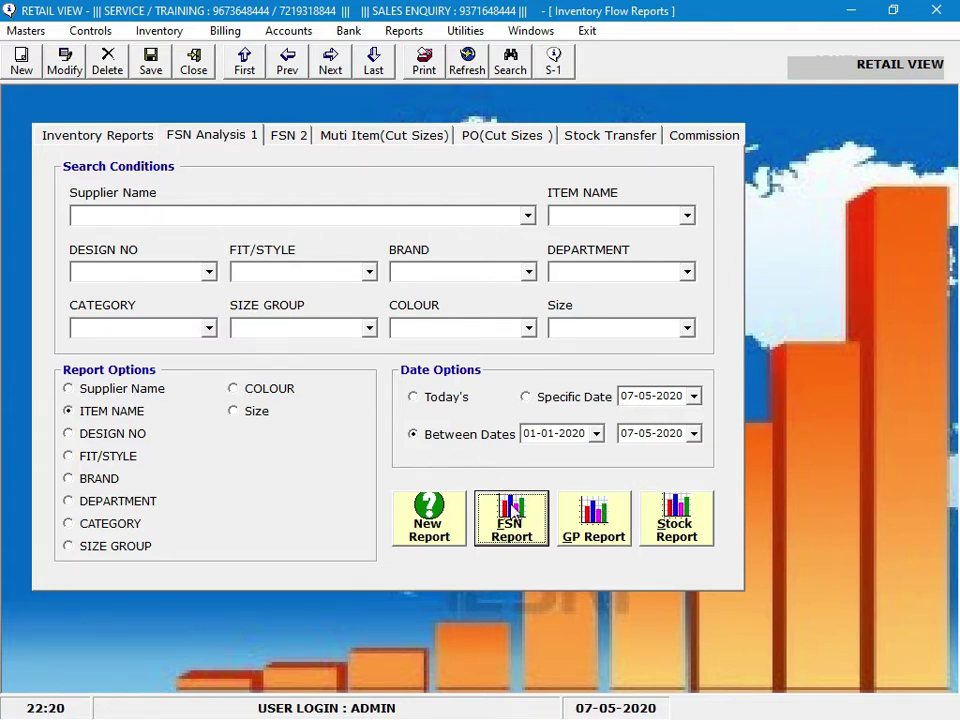
Generate the item-name-wise GP report, check the item profits and grand totals on its last two pages, and close it
left_click(594, 532)
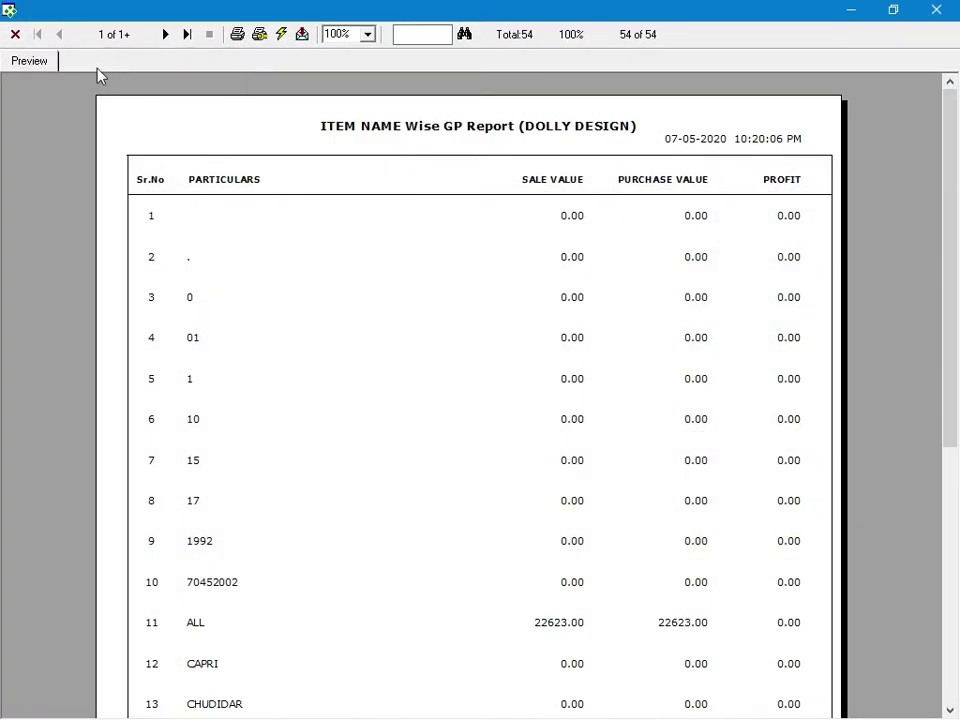
left_click(197, 36)
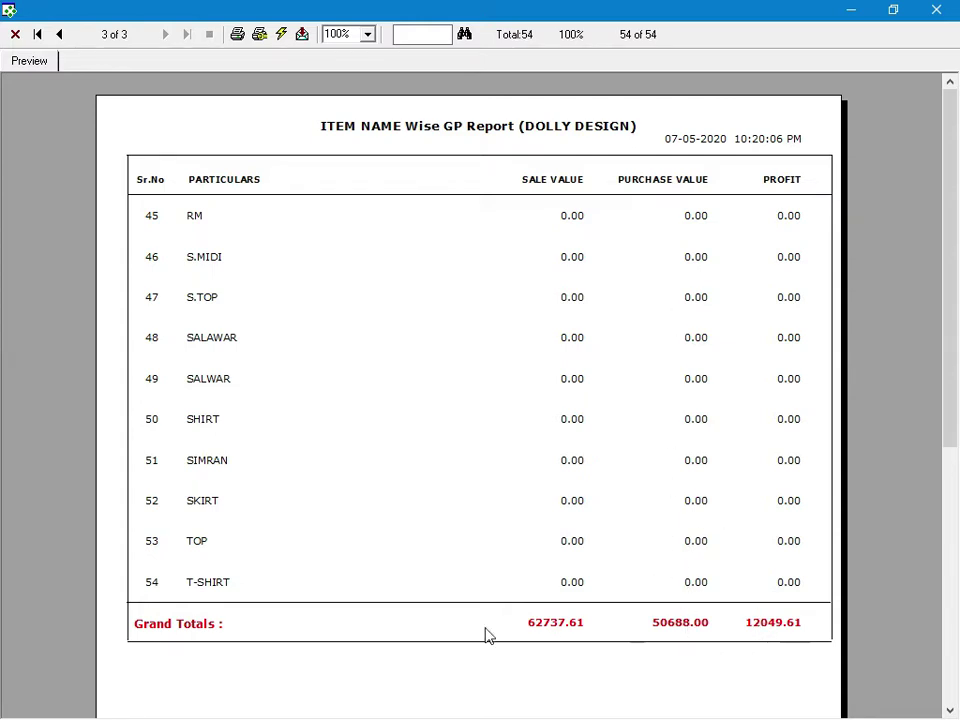
left_click(60, 35)
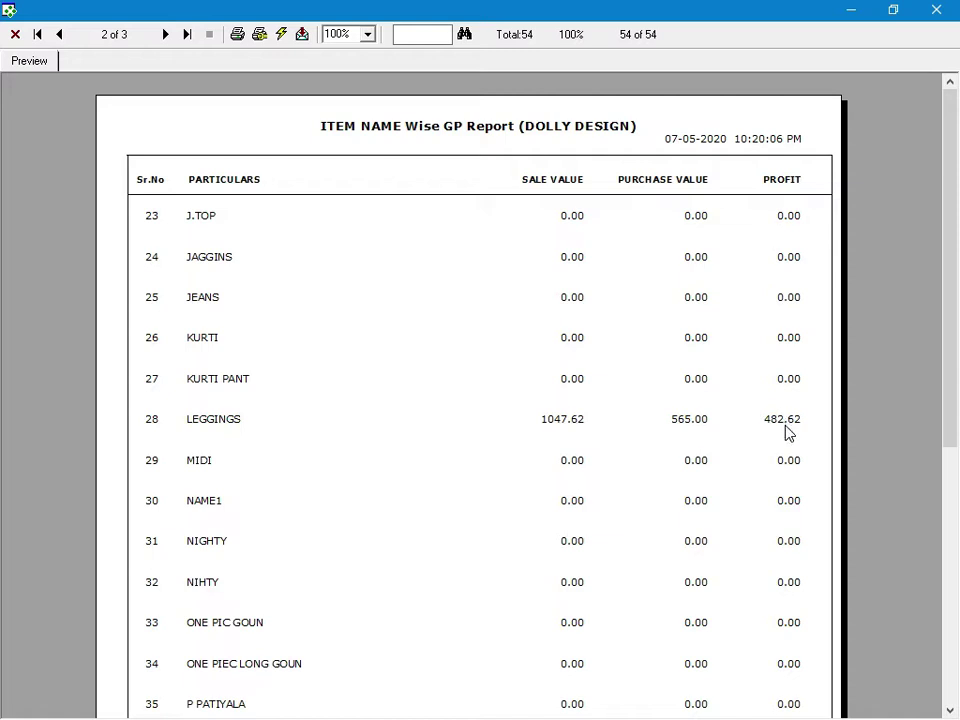
left_click(188, 35)
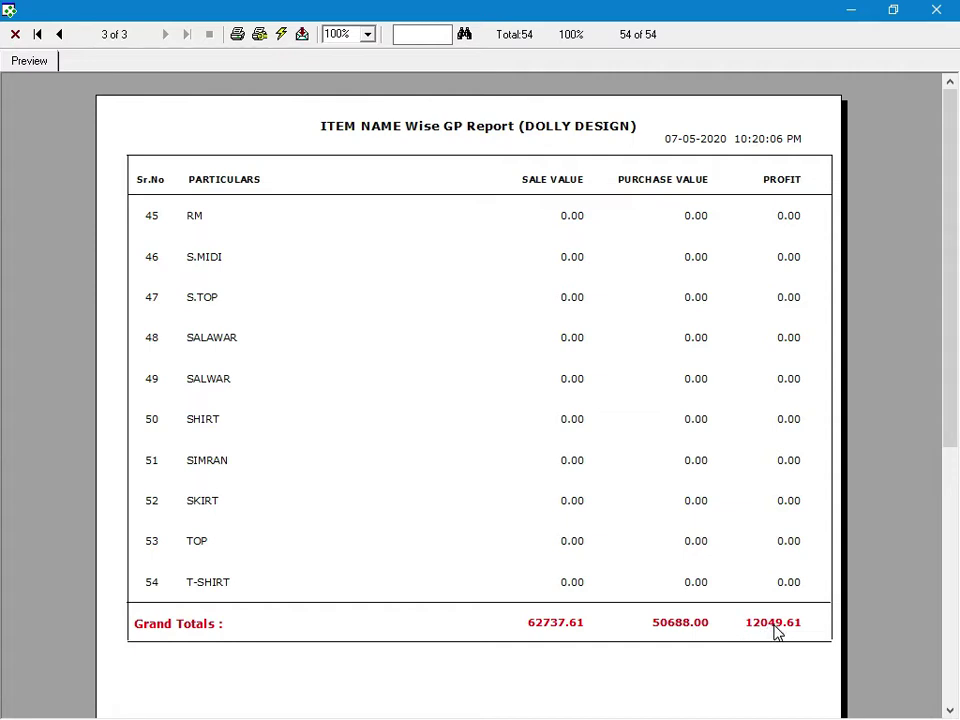
left_click(36, 34)
left_click(15, 34)
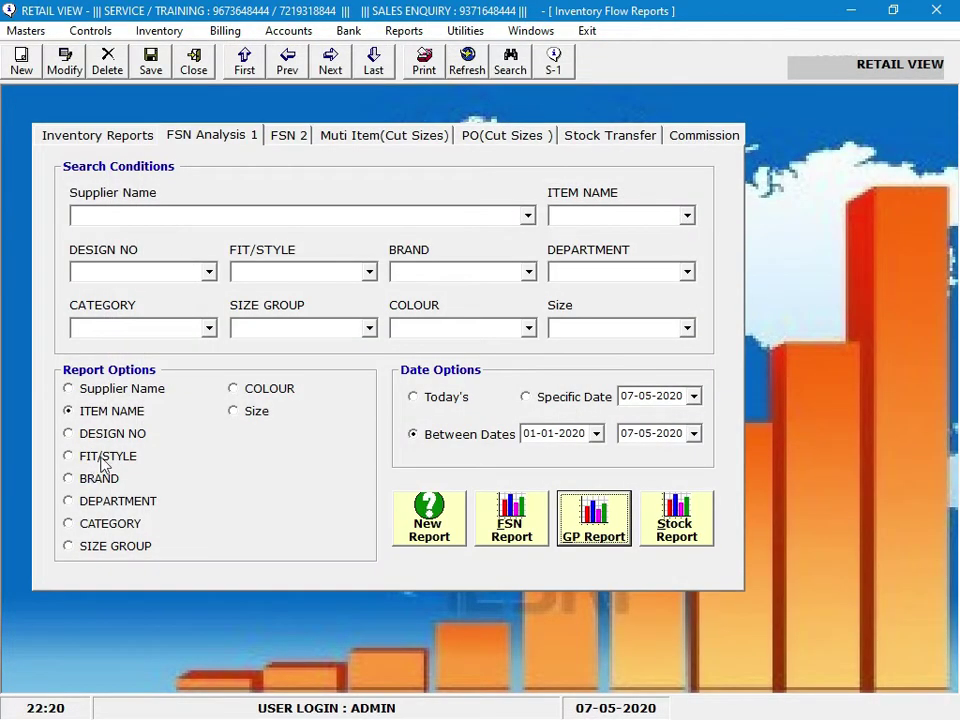
Generate the brand-wise GP report for the same dates, view its last page with the grand totals, and close it
left_click(110, 480)
left_click(594, 518)
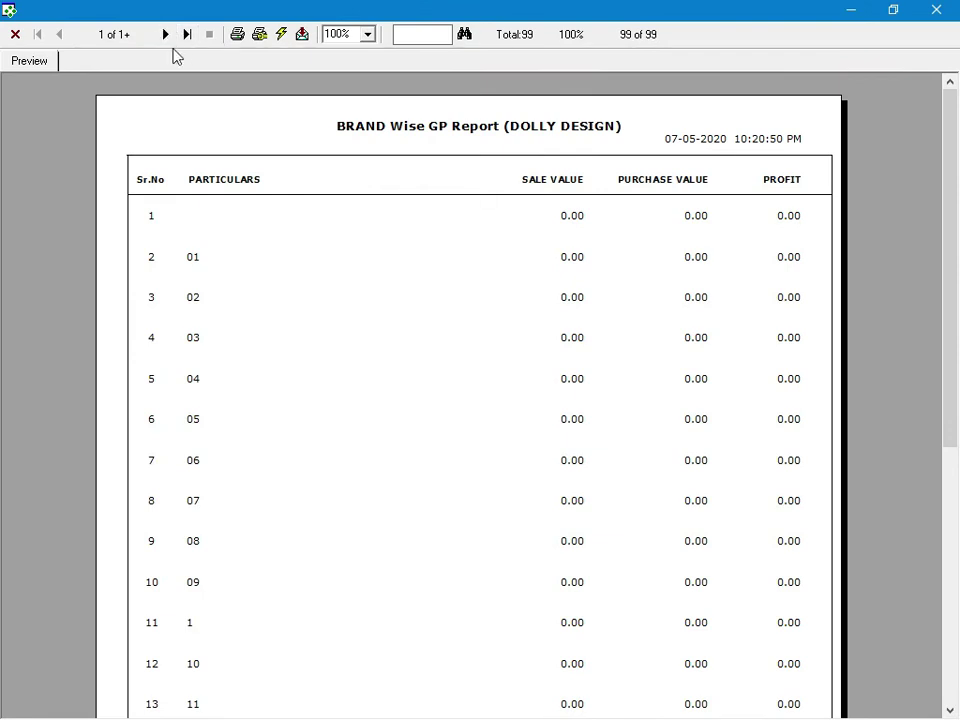
left_click(186, 35)
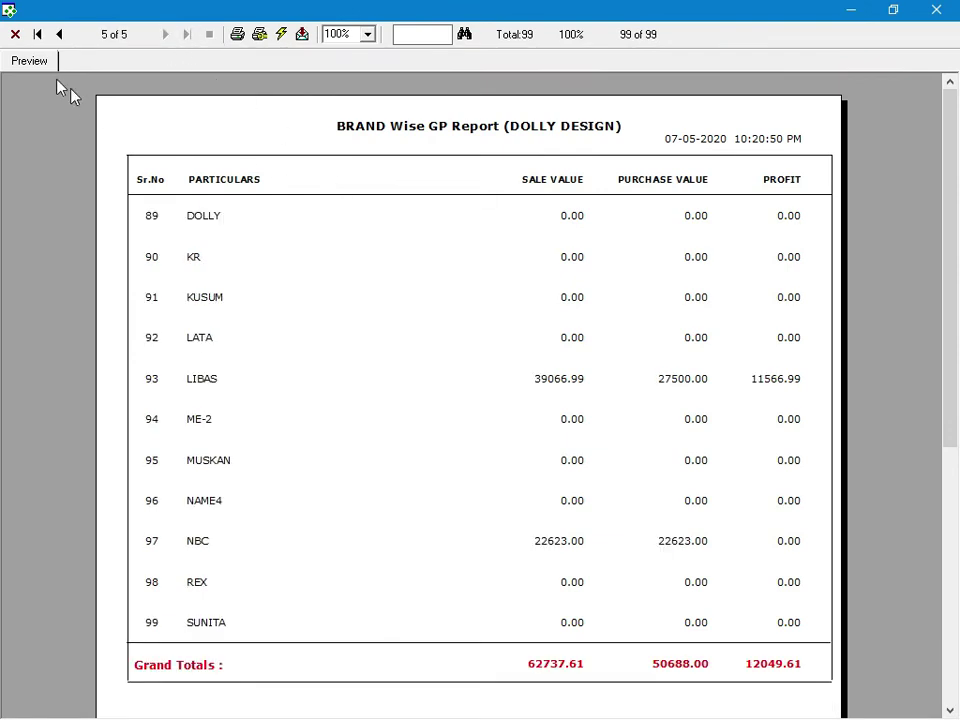
left_click(15, 34)
Generate the supplier-name-wise stock report, review its first page and the grand totals on the last page, and close it
left_click(695, 535)
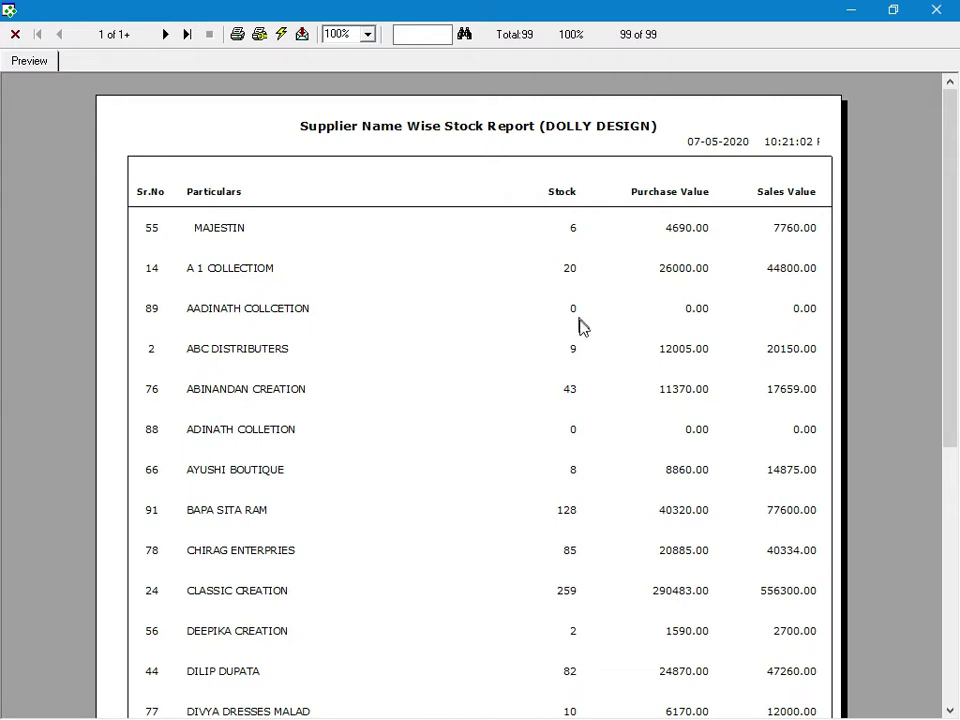
scroll(953, 237, "down", 5)
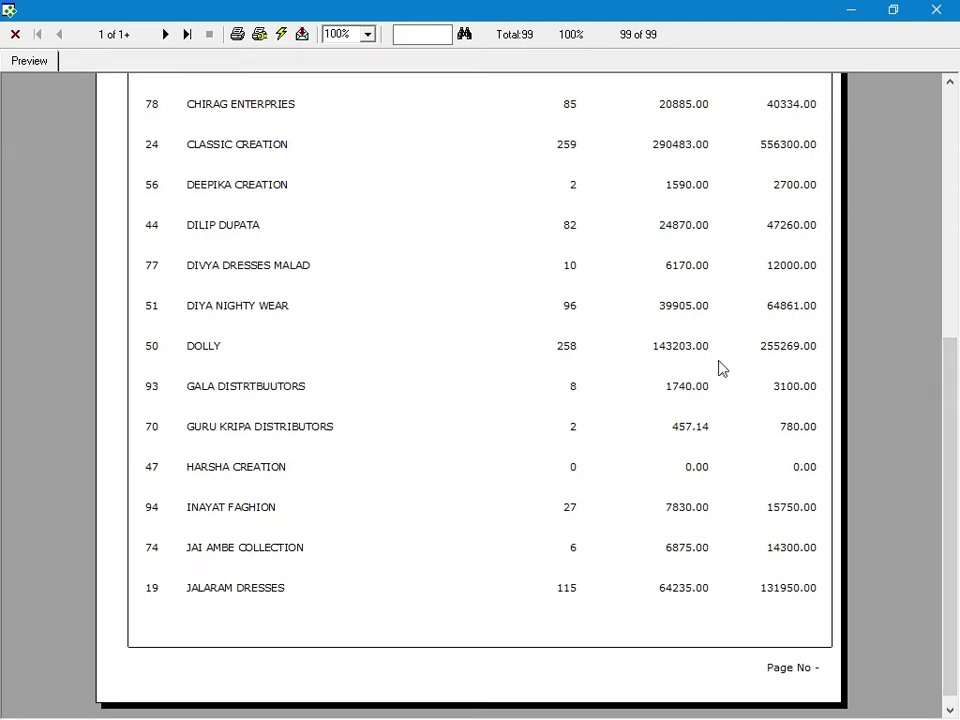
scroll(925, 383, "up", 10)
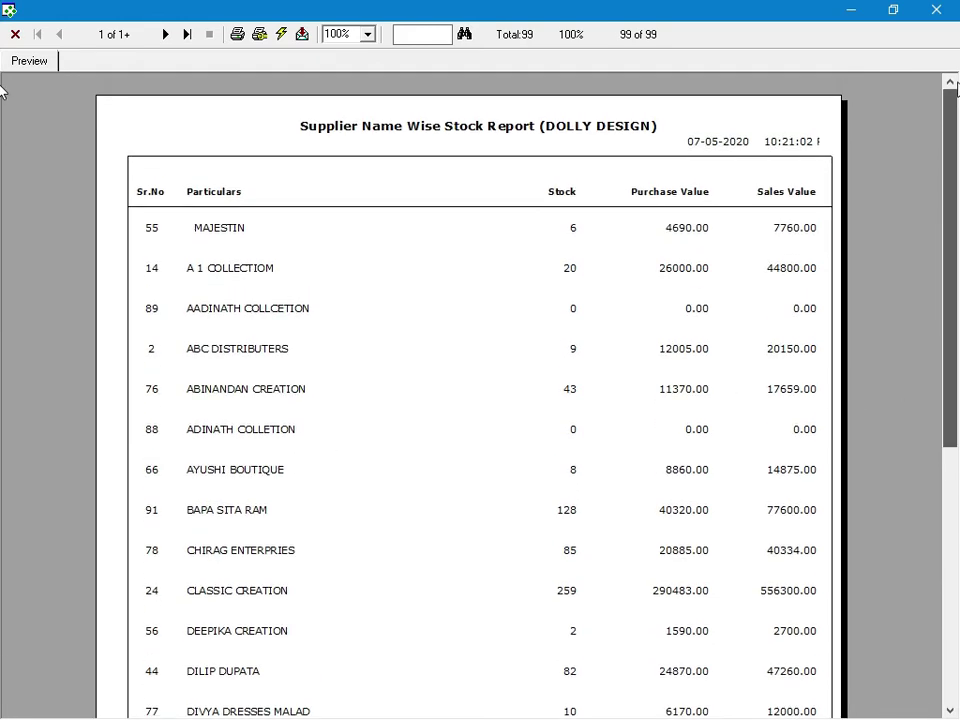
left_click(187, 35)
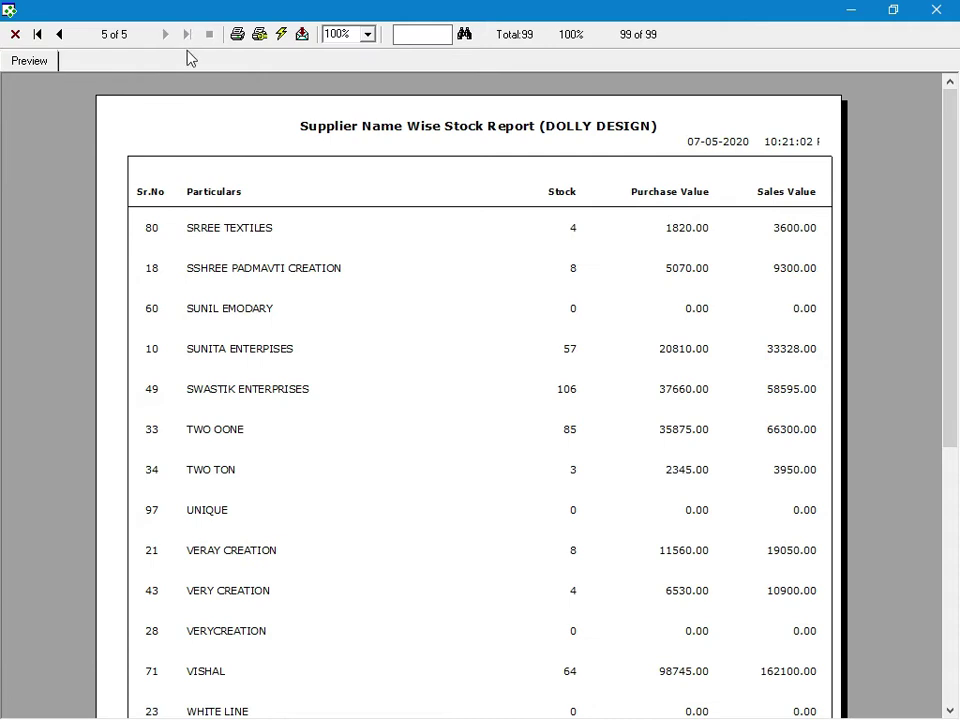
scroll(935, 300, "down", 3)
scroll(935, 300, "down", 2)
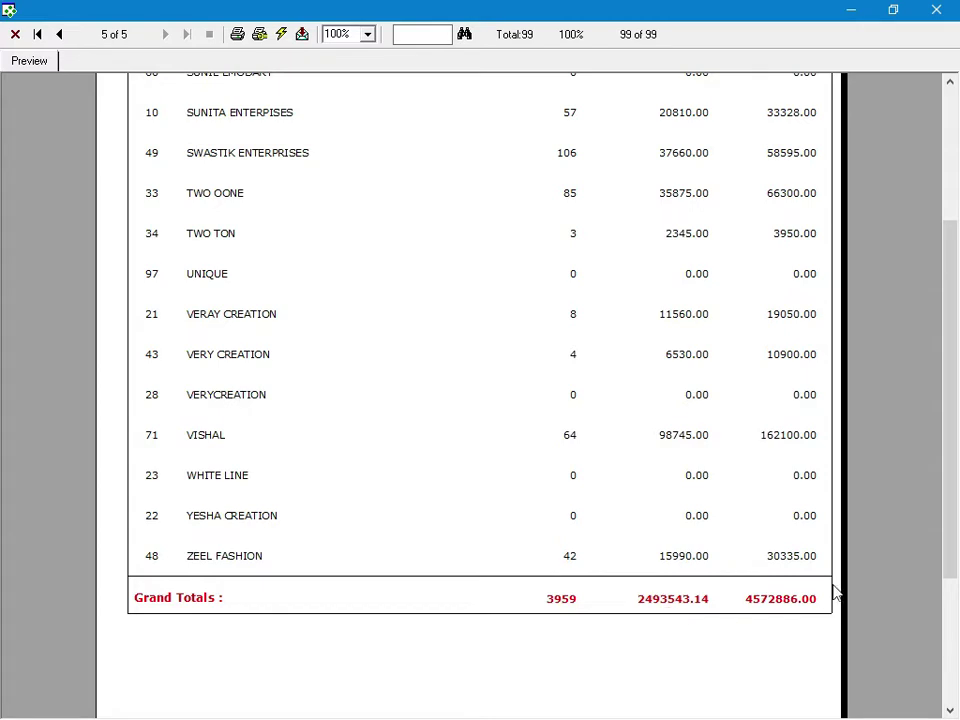
left_click(36, 36)
left_click(15, 34)
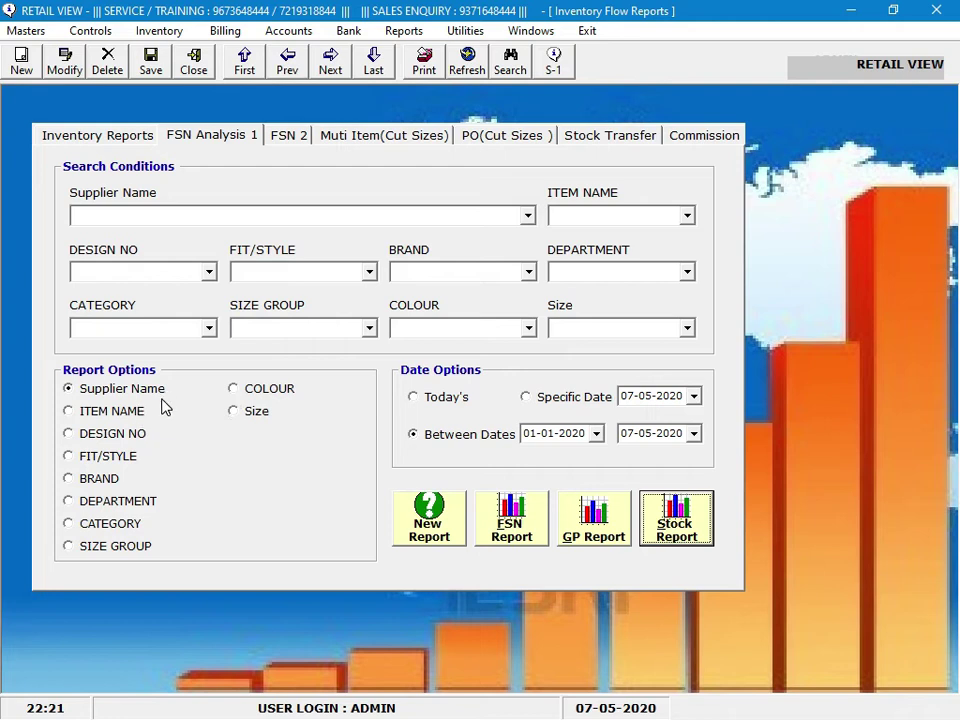
Show today's daily sales purchase comparison report from FSN 2 and close the preview
left_click(283, 145)
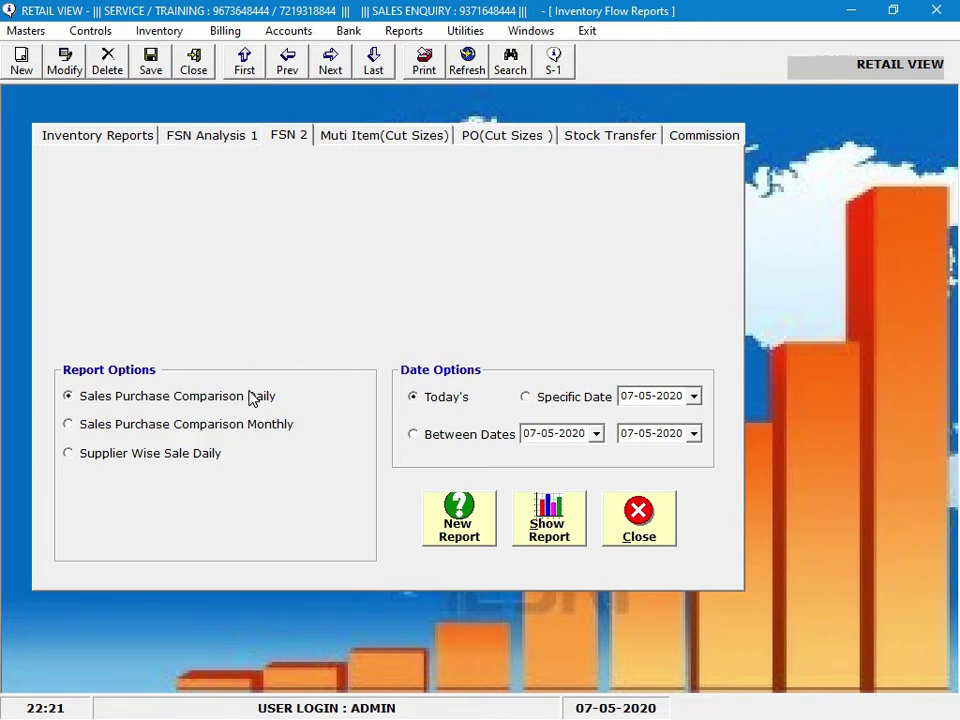
left_click(546, 515)
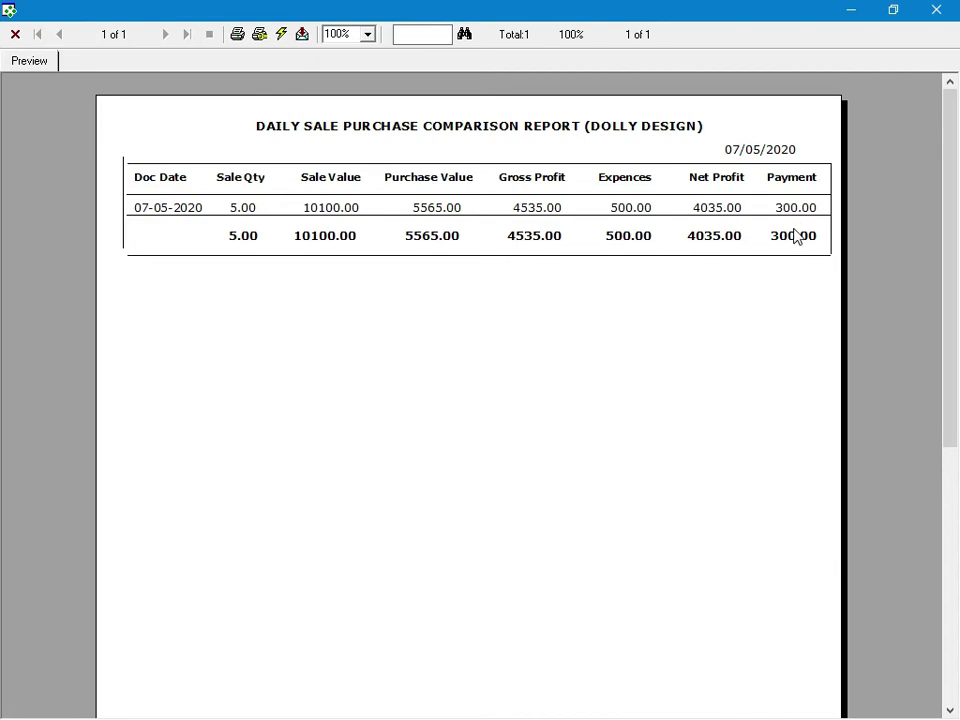
left_click(15, 34)
Show the daily sales purchase comparison report for 07-05-2019 to 07-05-2020 and view its last page
left_click(445, 436)
left_click(568, 437)
key("alt+s")
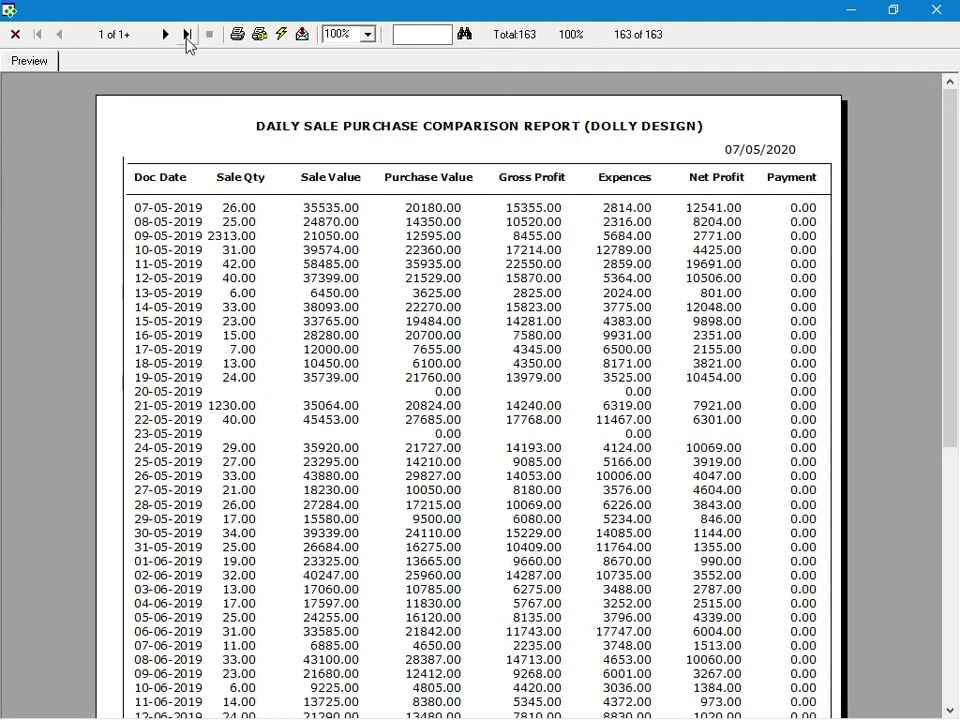
left_click(186, 36)
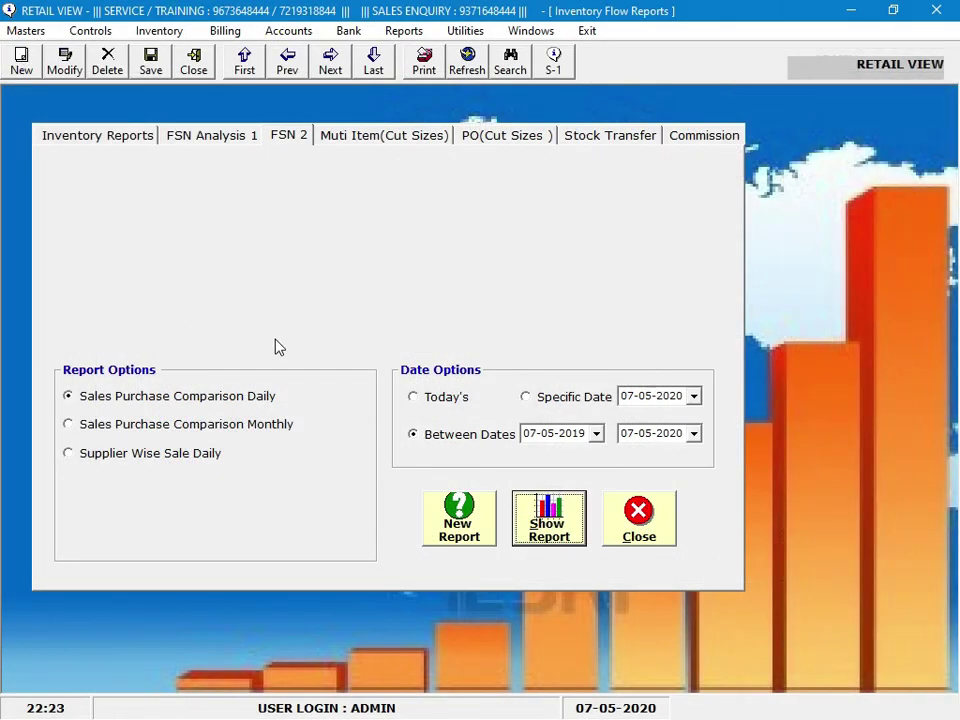
Show the monthly sales purchase comparison report for today and again for 07-05-2019 to 07-05-2020
left_click(236, 426)
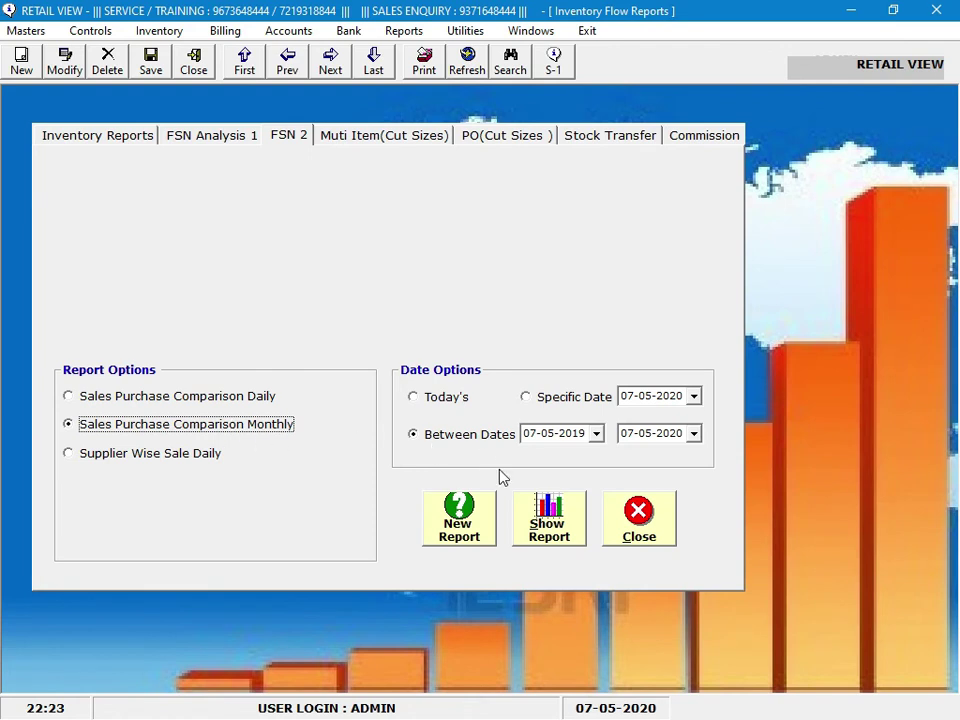
left_click(463, 400)
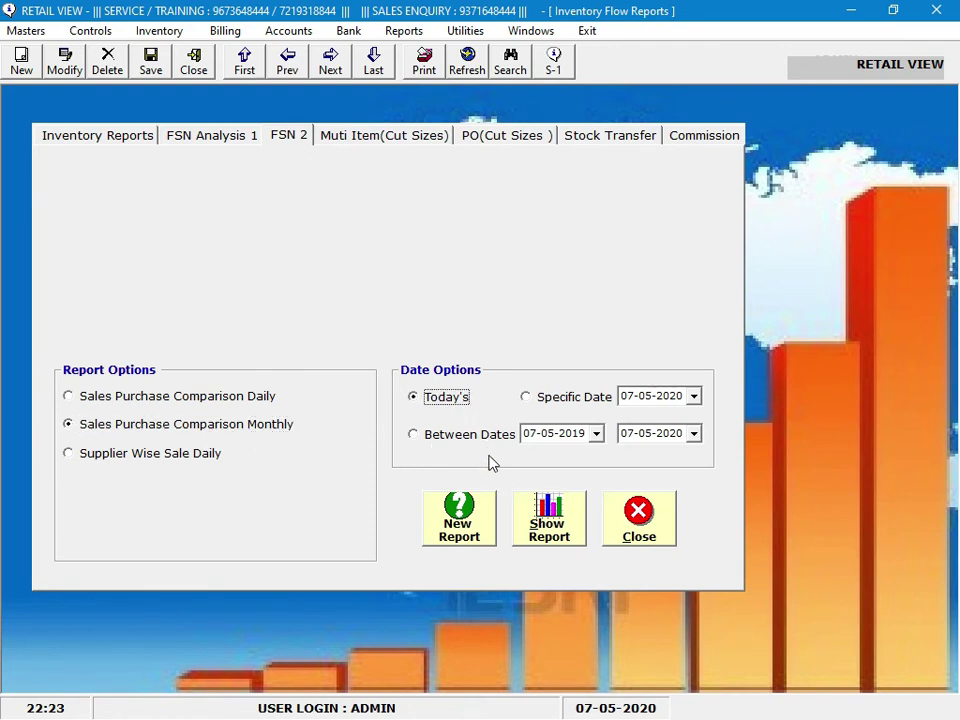
left_click(543, 541)
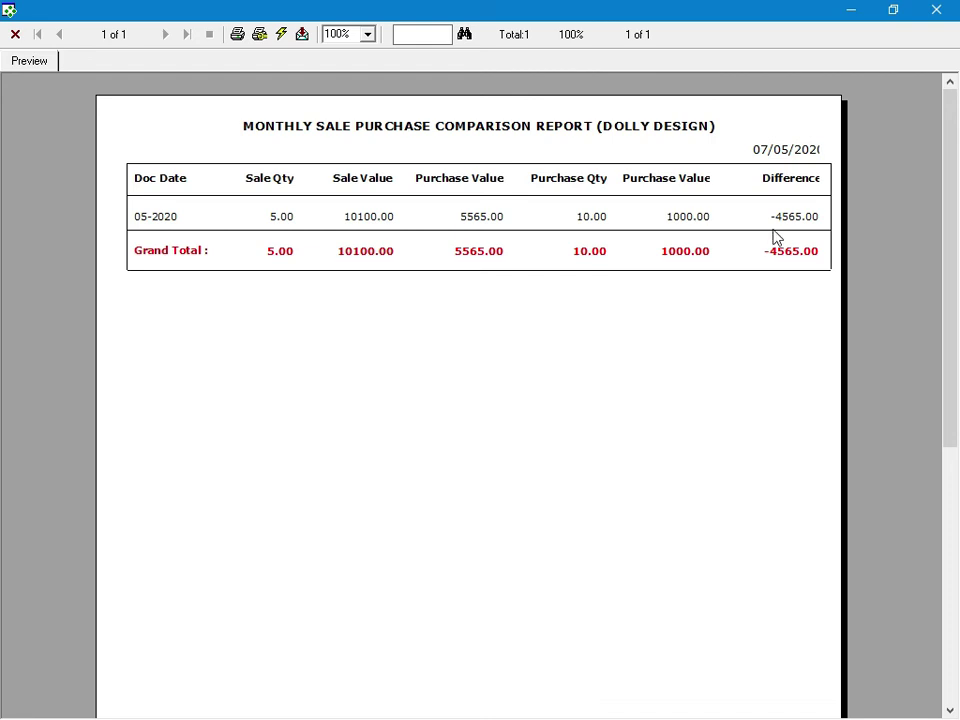
left_click(15, 34)
left_click(440, 440)
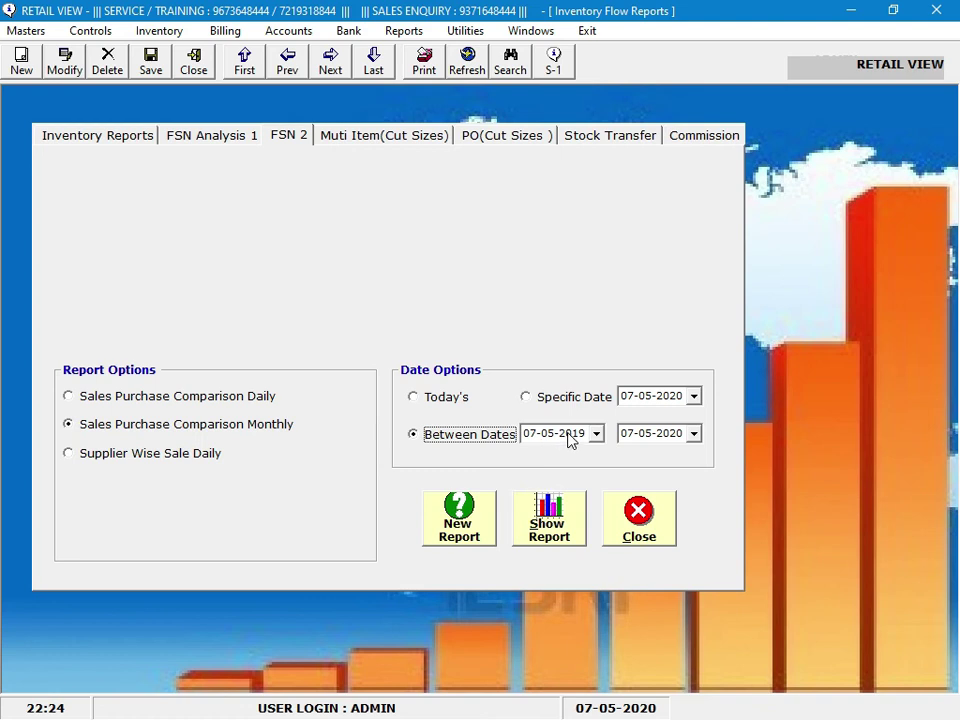
left_click(540, 518)
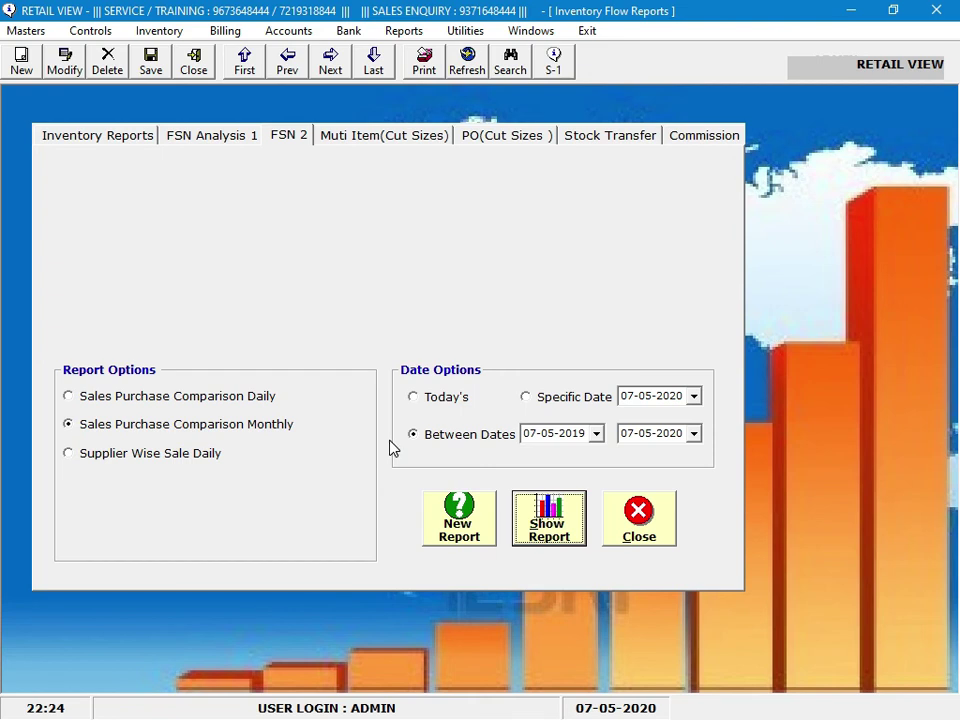
Show the Supplier Wise Sale Daily report for today's date
left_click(183, 460)
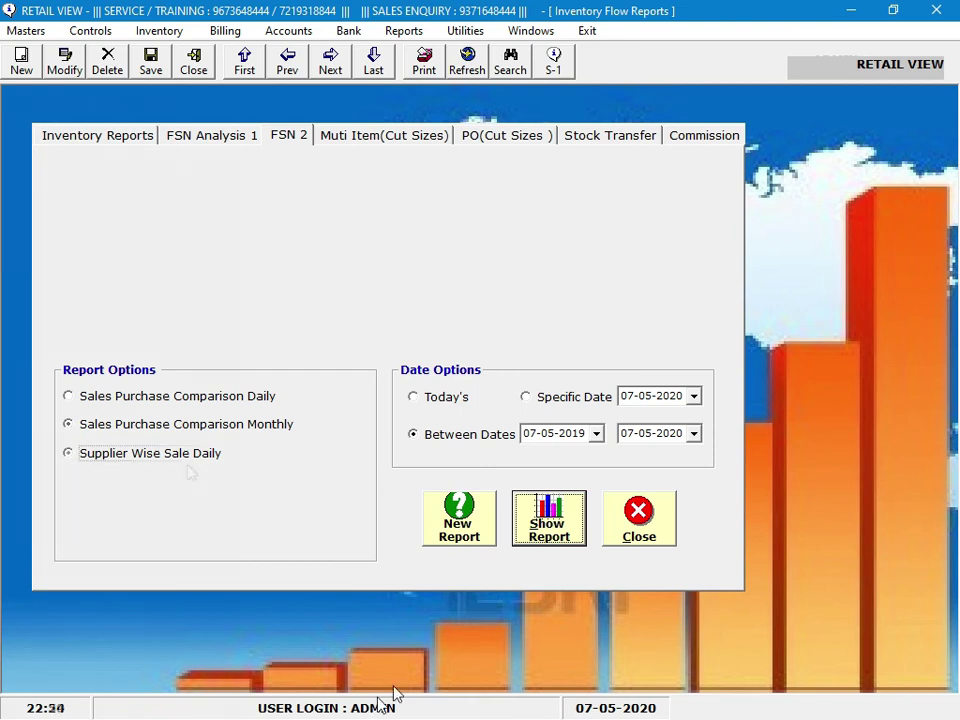
left_click(425, 405)
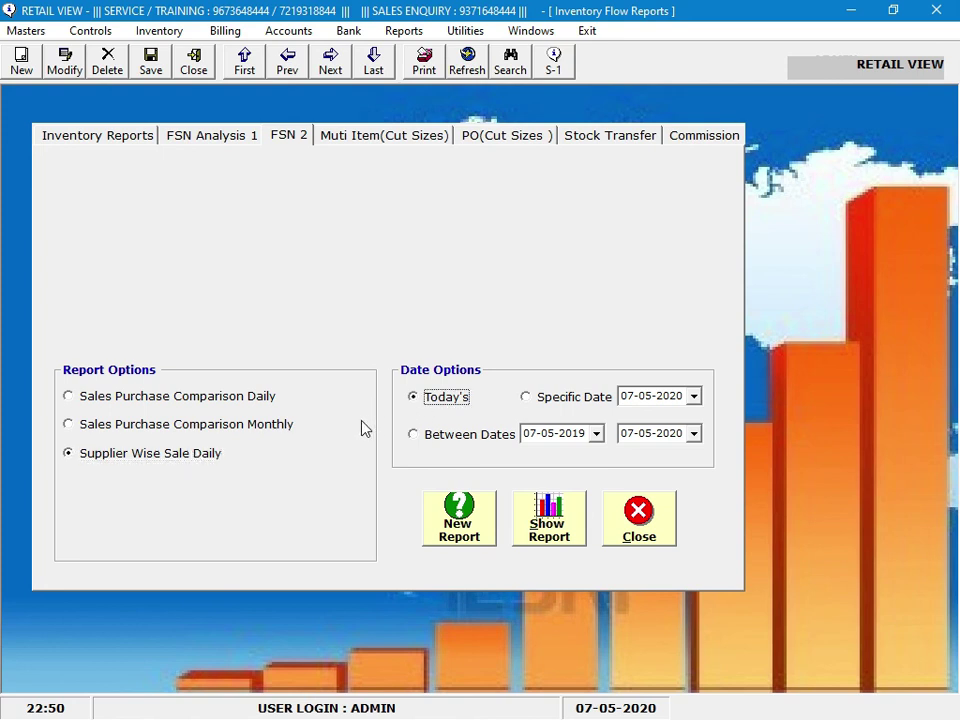
left_click(538, 528)
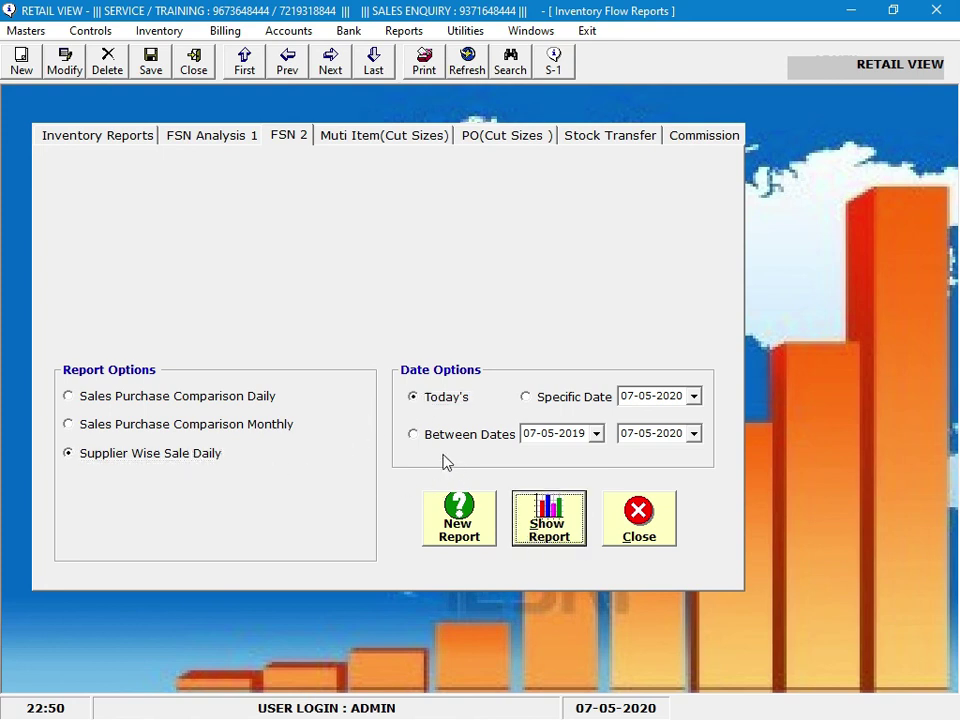